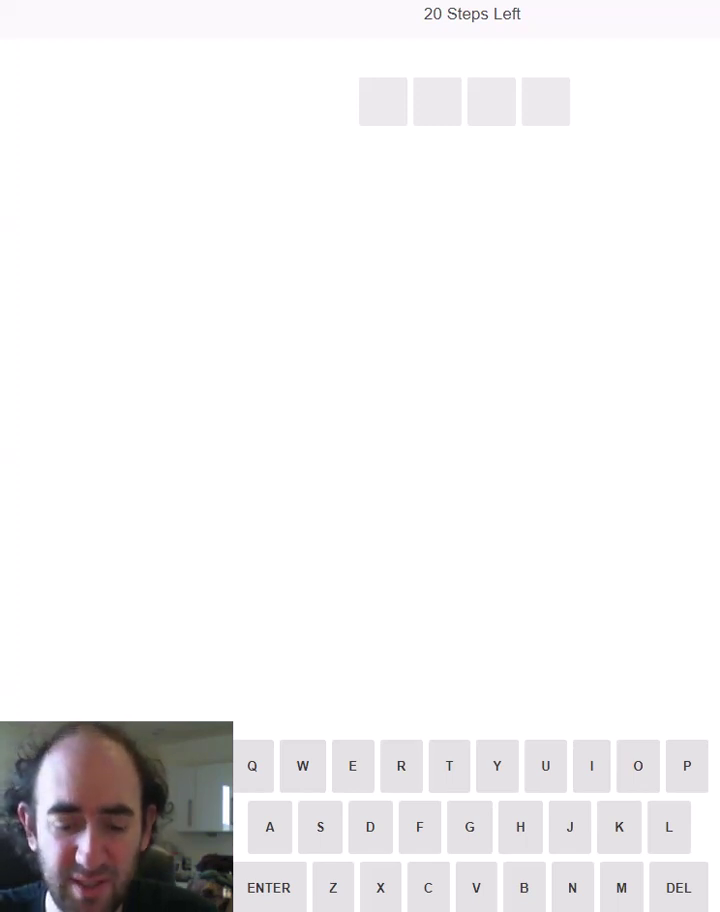
pyautogui.write('leak')
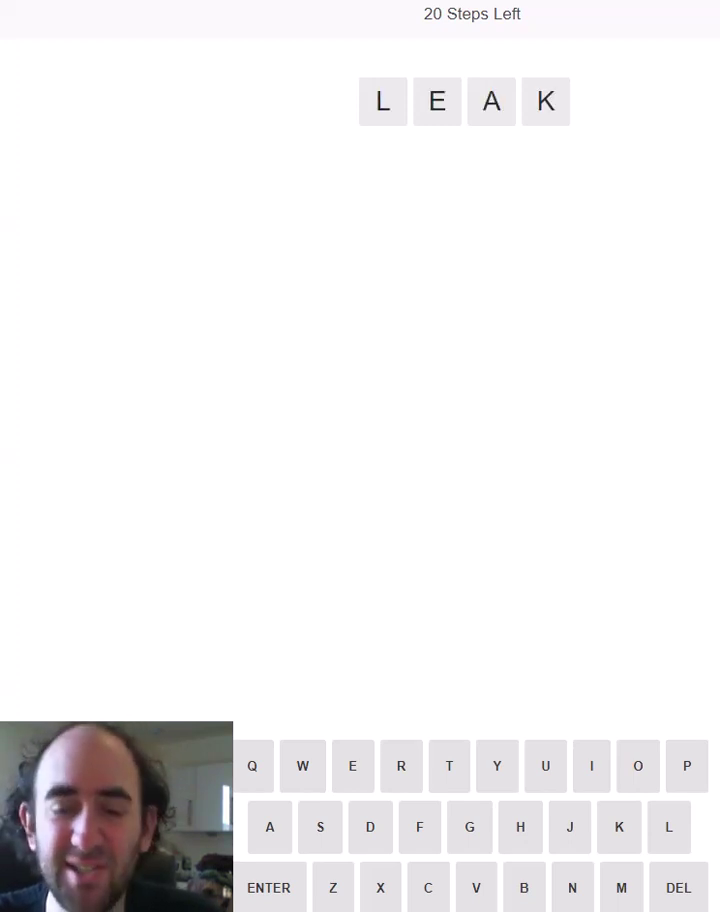
# Enter four-letter guesses LEAK, FISH, CUSP and MOST, then TOSS, which comes up all green
pyautogui.press('Return')
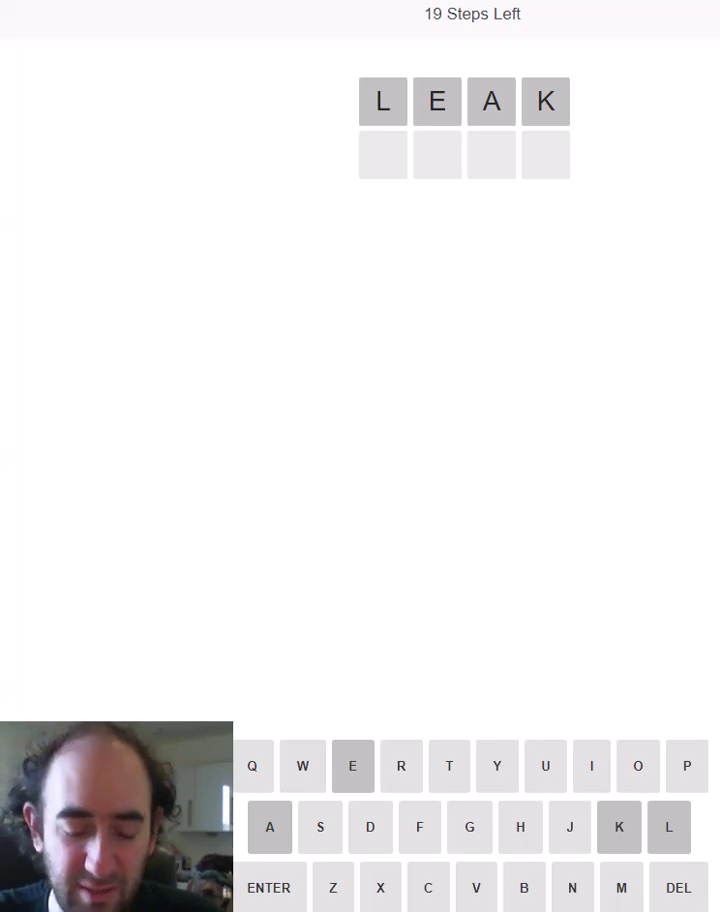
pyautogui.write('fis')
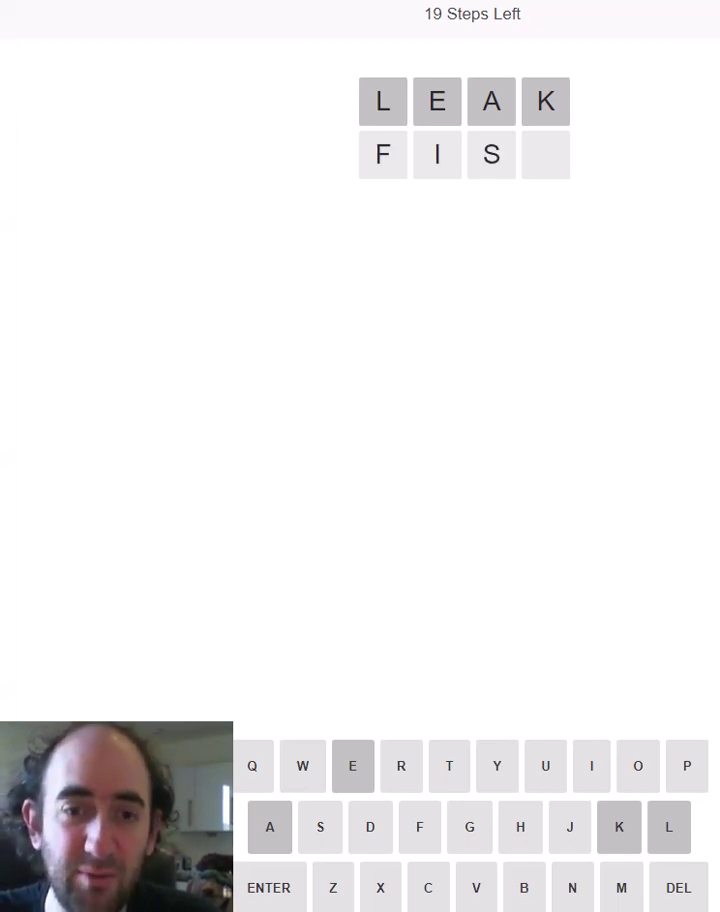
pyautogui.write('h')
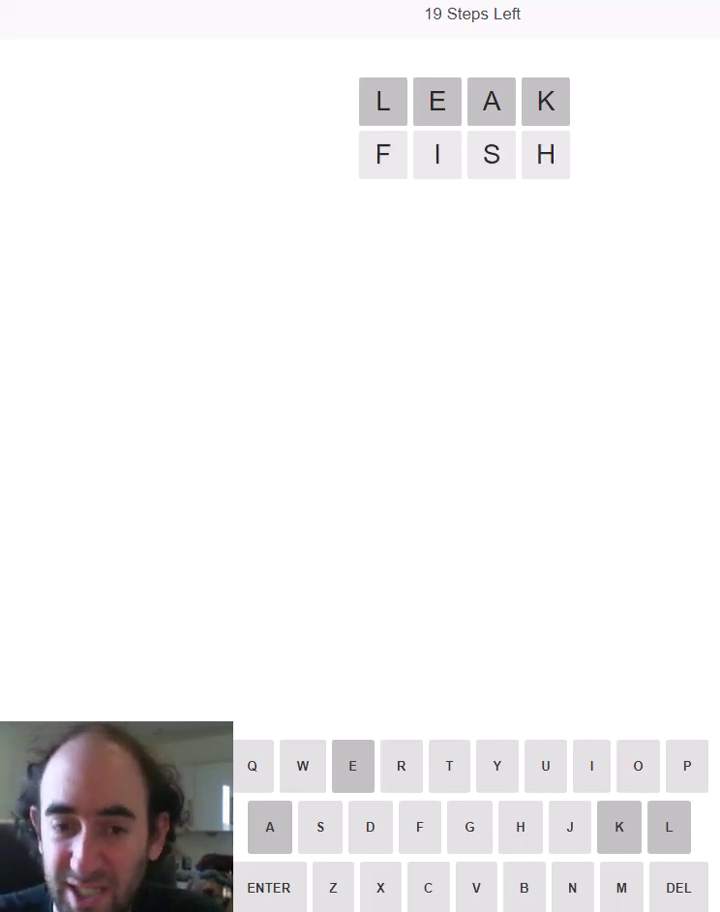
pyautogui.press('Return')
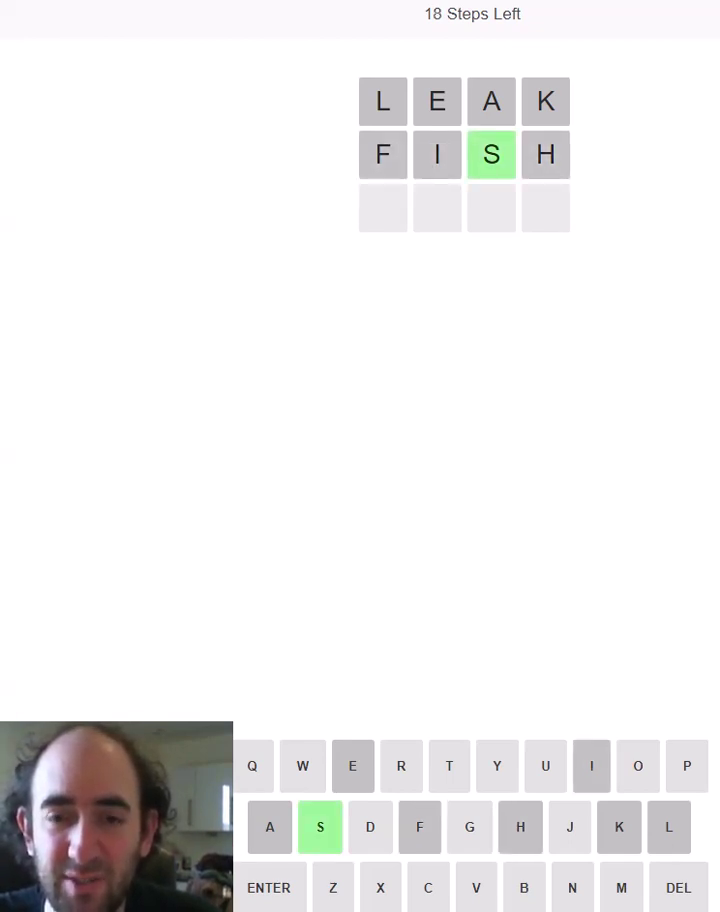
pyautogui.write('cus')
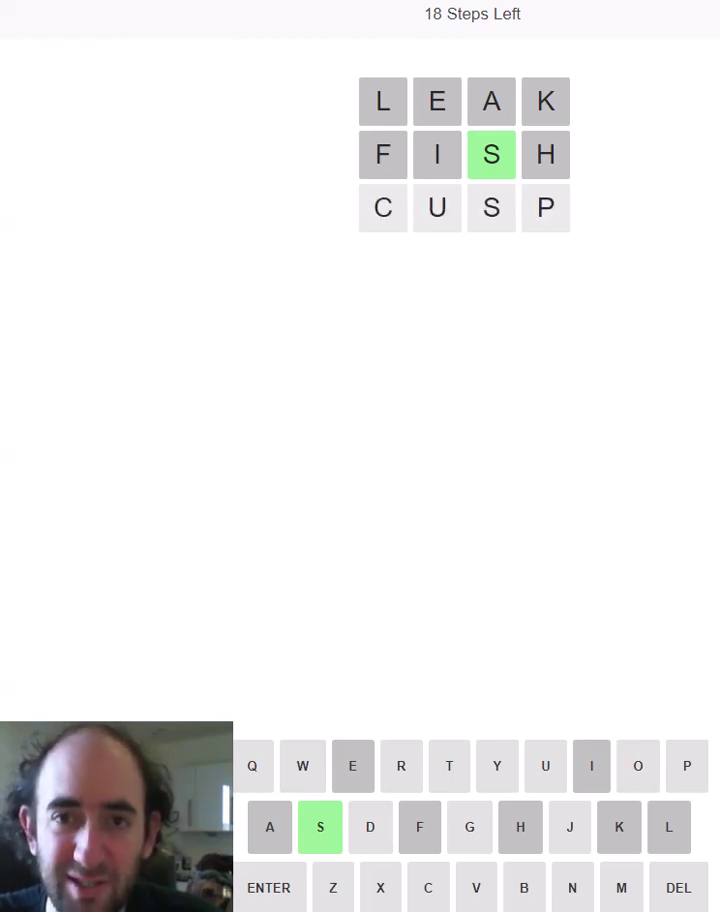
pyautogui.press('Return')
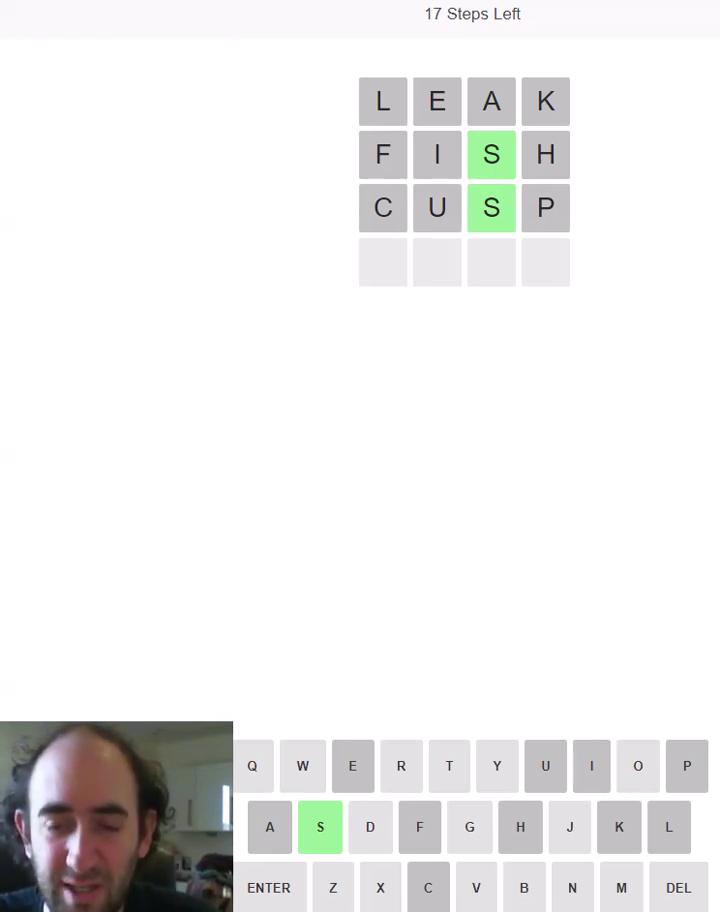
pyautogui.write('m')
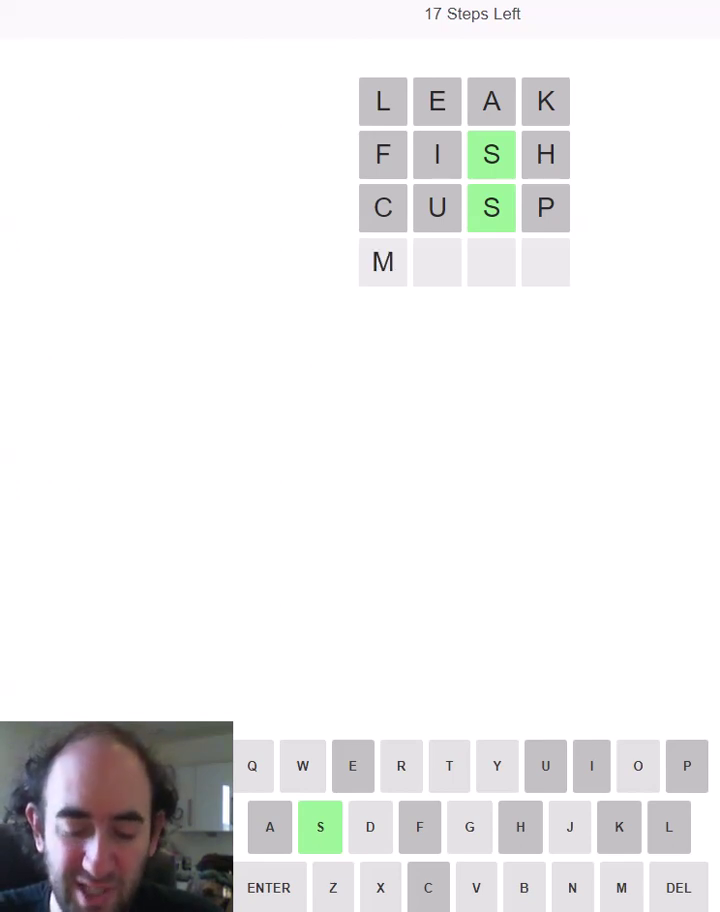
pyautogui.write('ost')
pyautogui.press('Return')
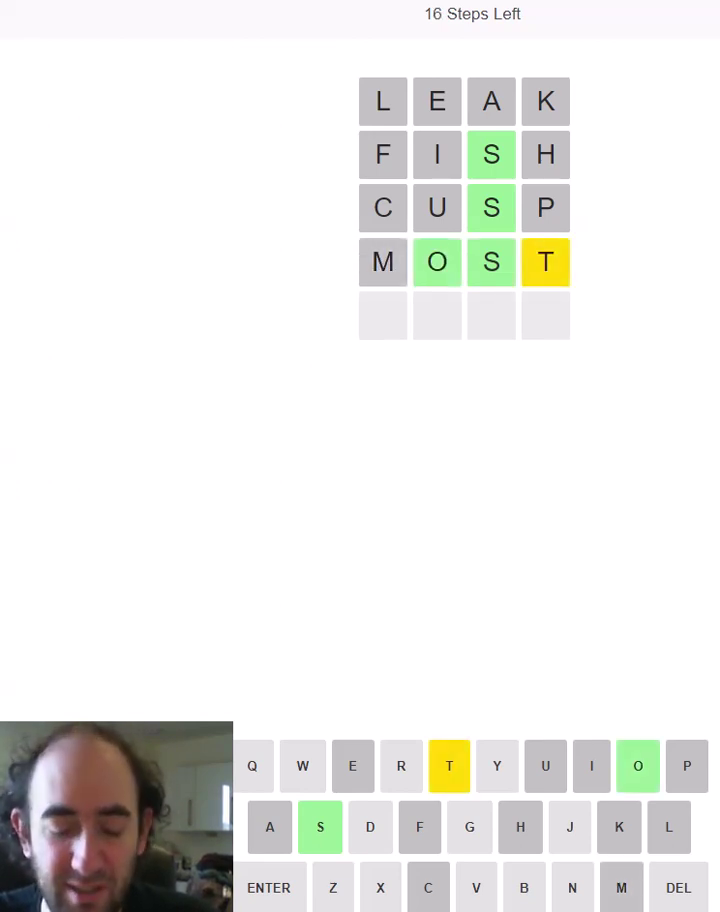
pyautogui.write('os')
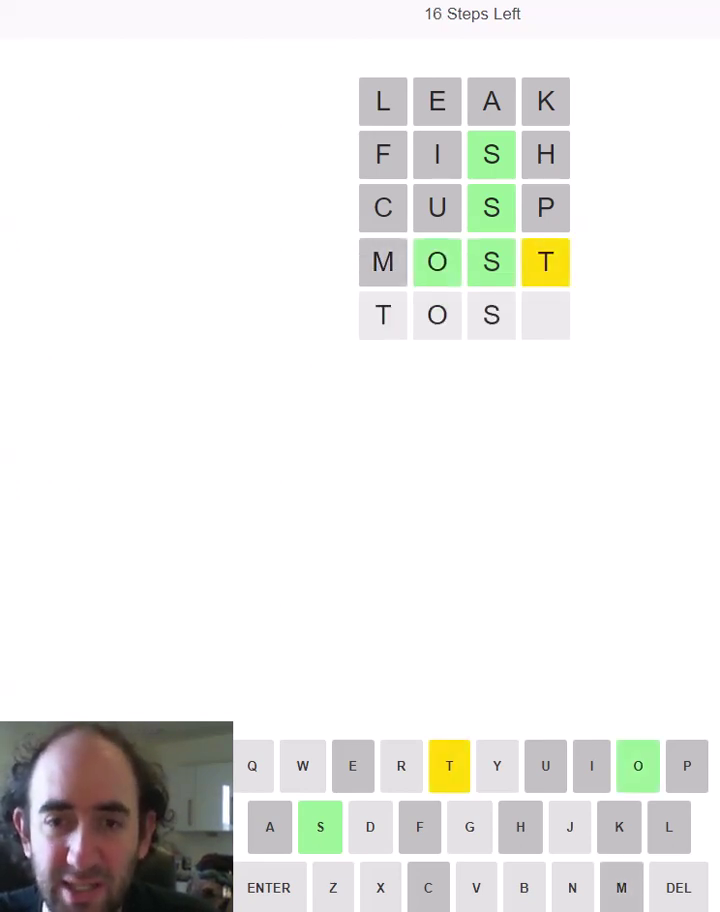
pyautogui.write('s')
pyautogui.press('Return')
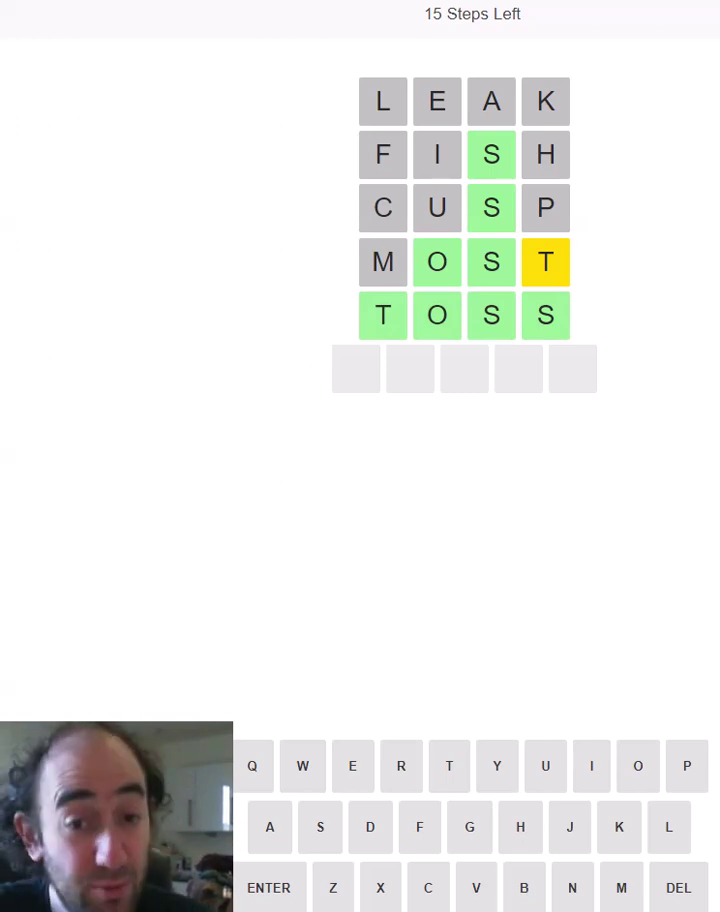
pyautogui.write('ocea')
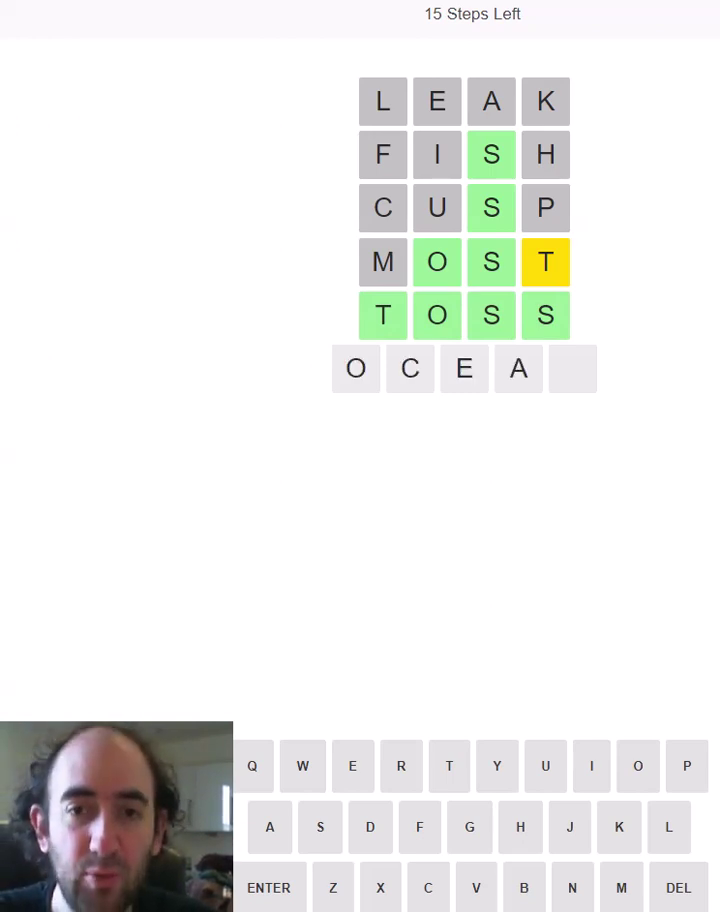
pyautogui.write('n')
# Guess OCEAN, STORE and MOVED, then VOWEL, which solves the five-letter row
pyautogui.press('Return')
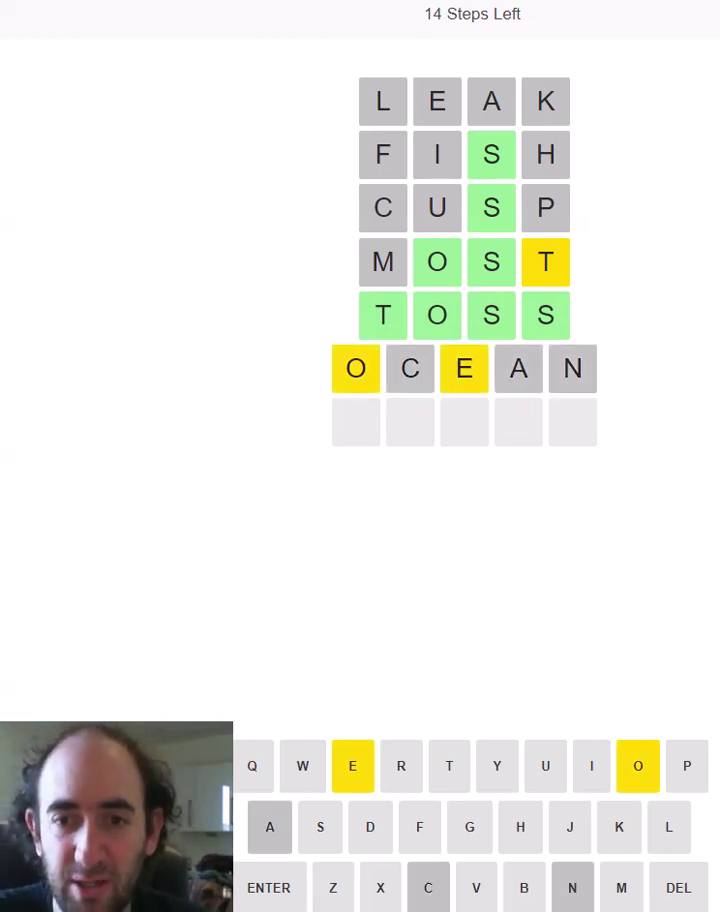
pyautogui.write('store')
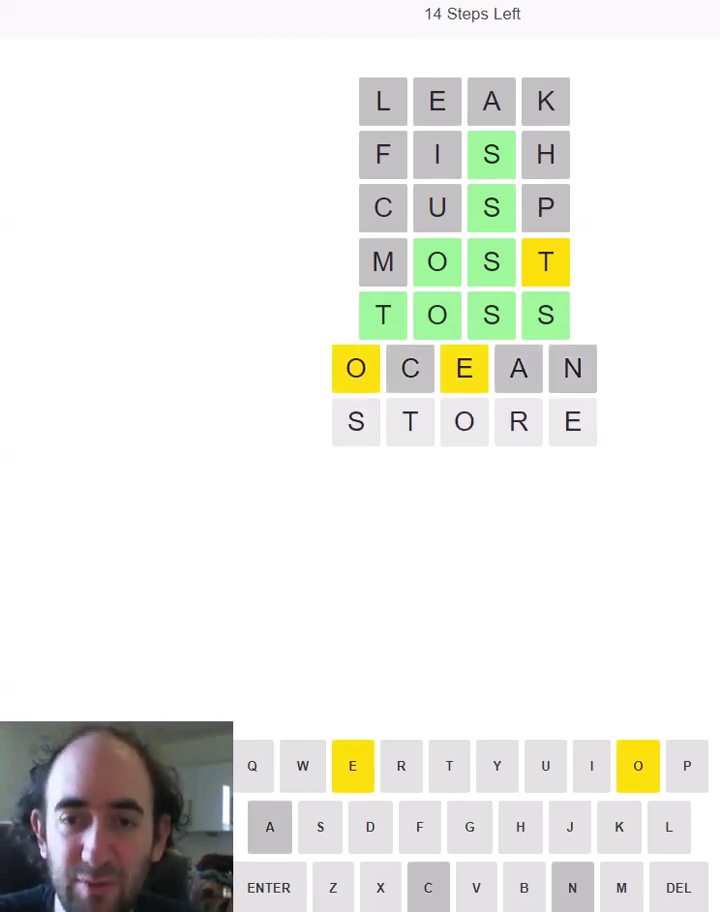
pyautogui.press('Return')
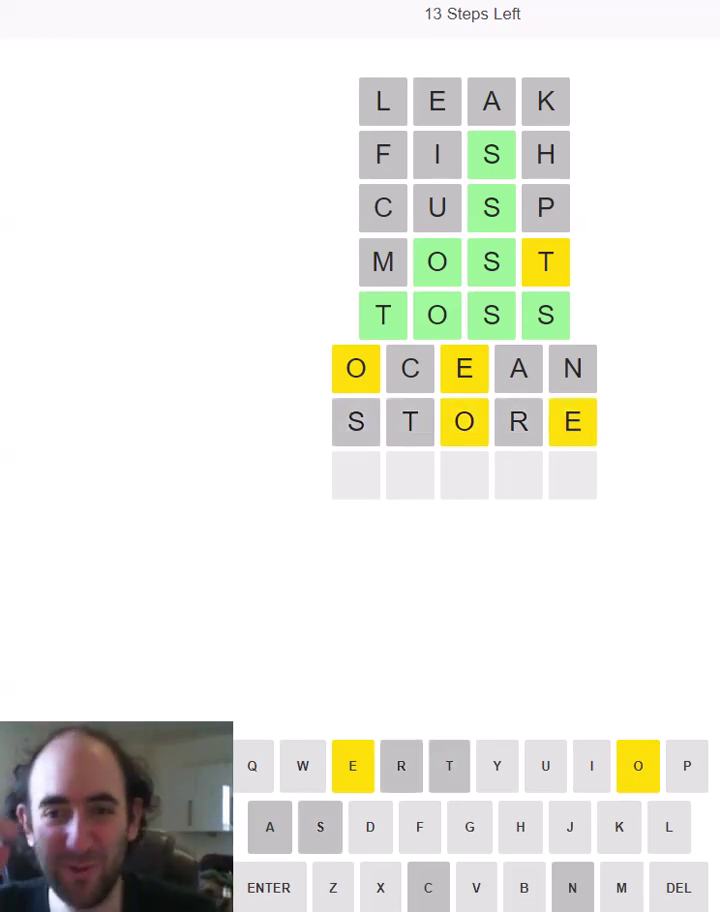
pyautogui.write('moved')
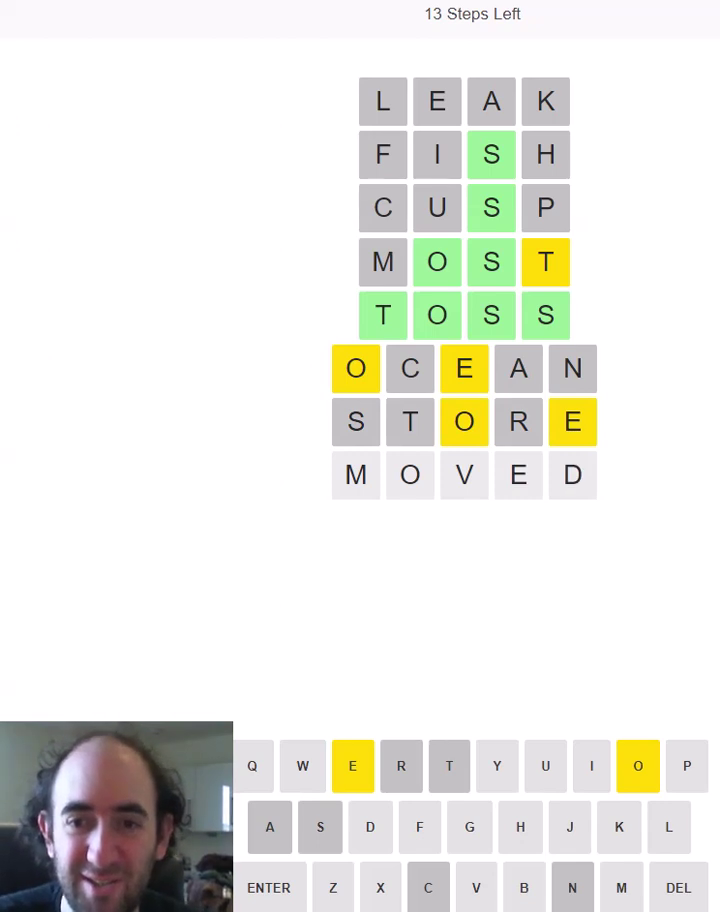
pyautogui.press('Return')
pyautogui.write('V')
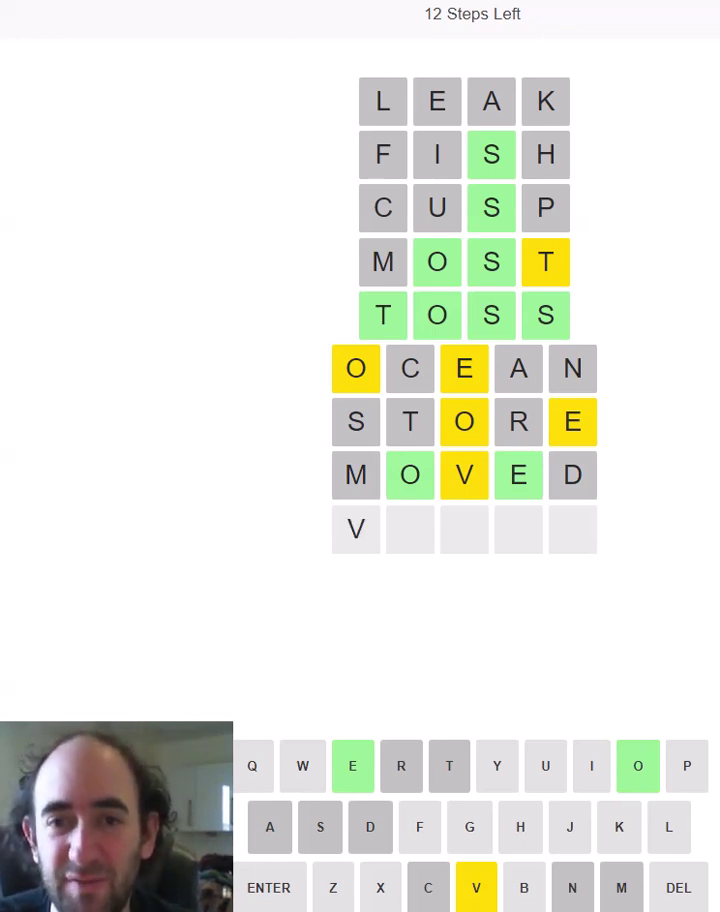
pyautogui.write('o')
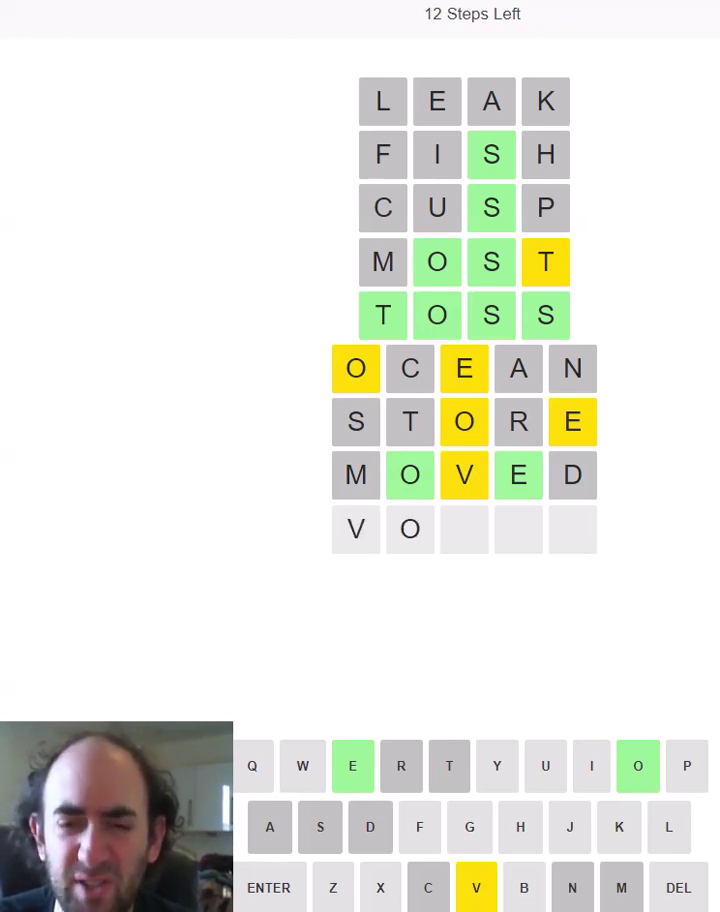
pyautogui.write('wel')
pyautogui.press('Return')
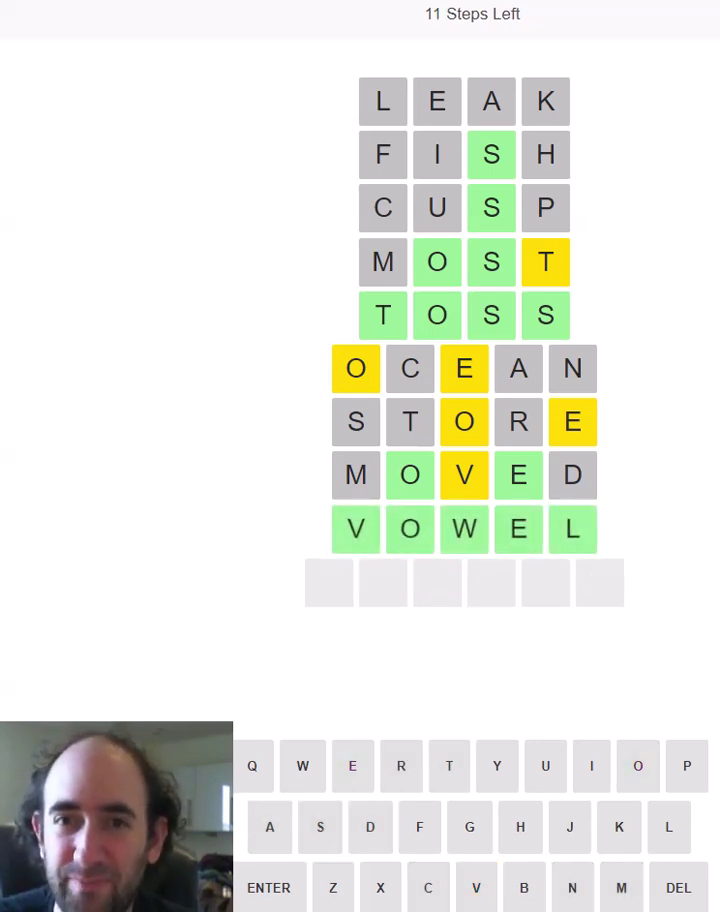
pyautogui.write('mar')
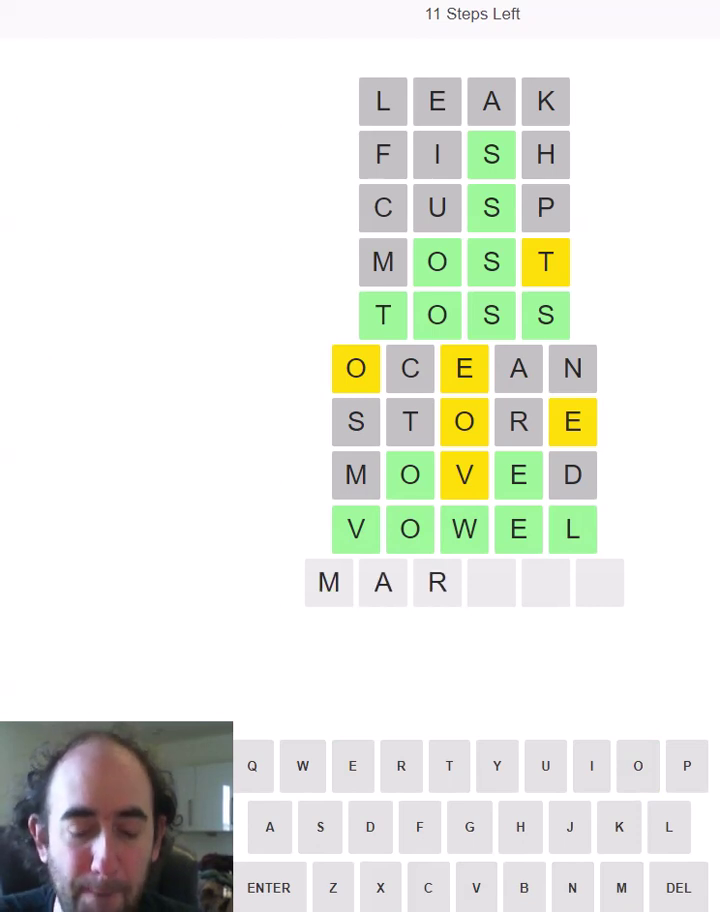
pyautogui.write('ine')
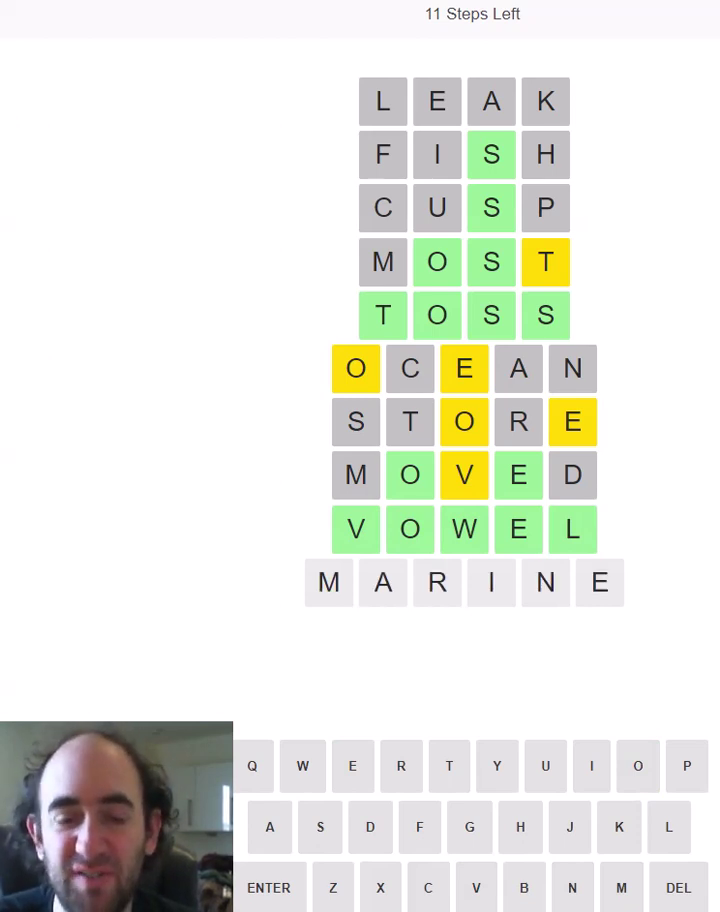
# Submit MARINE as the first six-letter guess
pyautogui.press('Return')
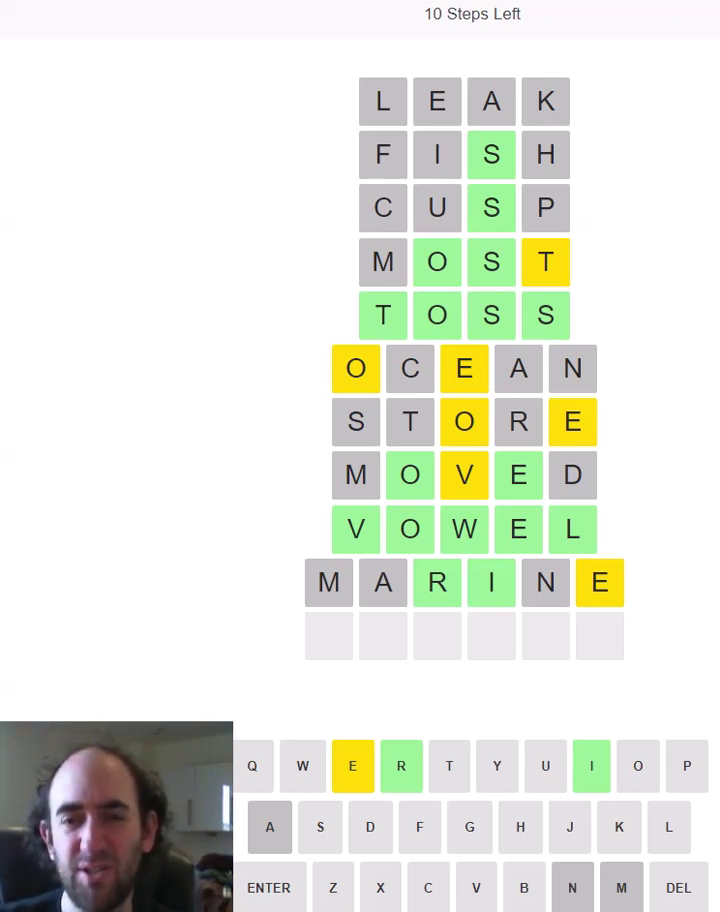
pyautogui.write('PERISH')
# Submit PERISH, then SERIES, which turns the six-letter row fully green
pyautogui.press('Return')
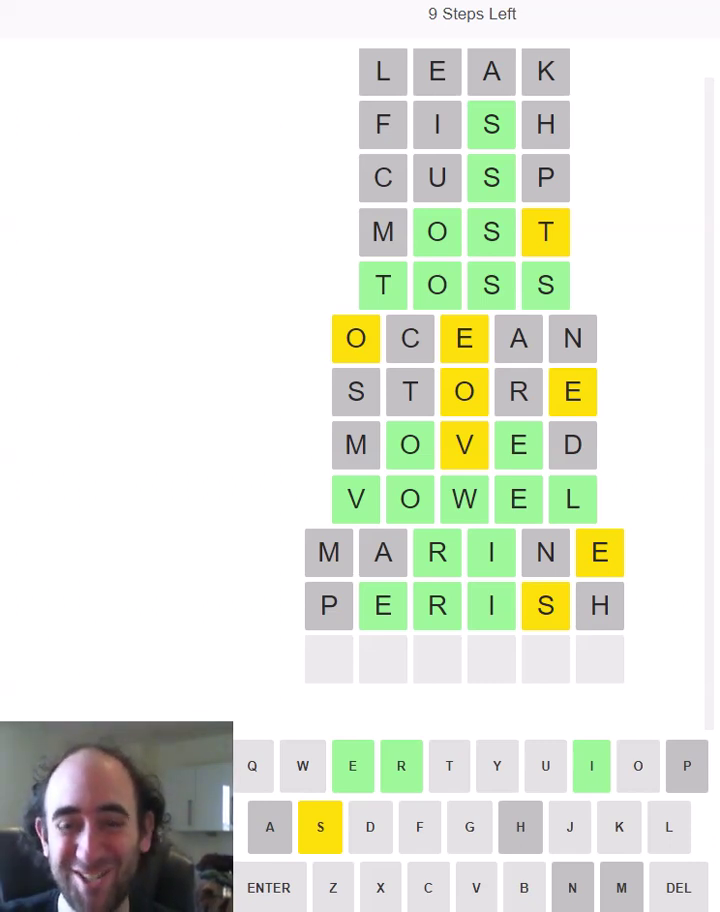
pyautogui.write('s')
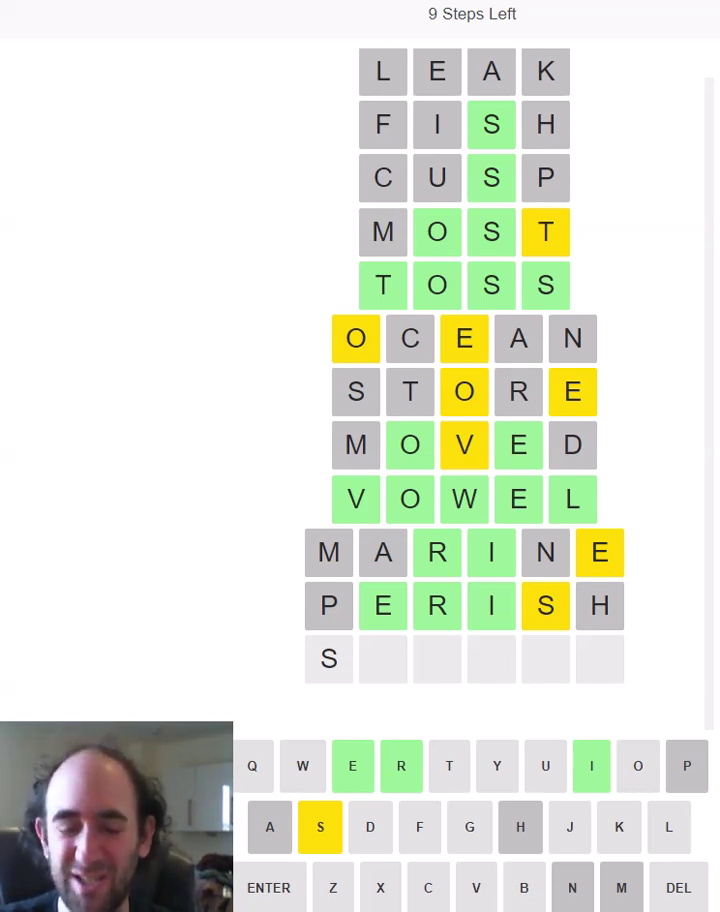
pyautogui.write('eri')
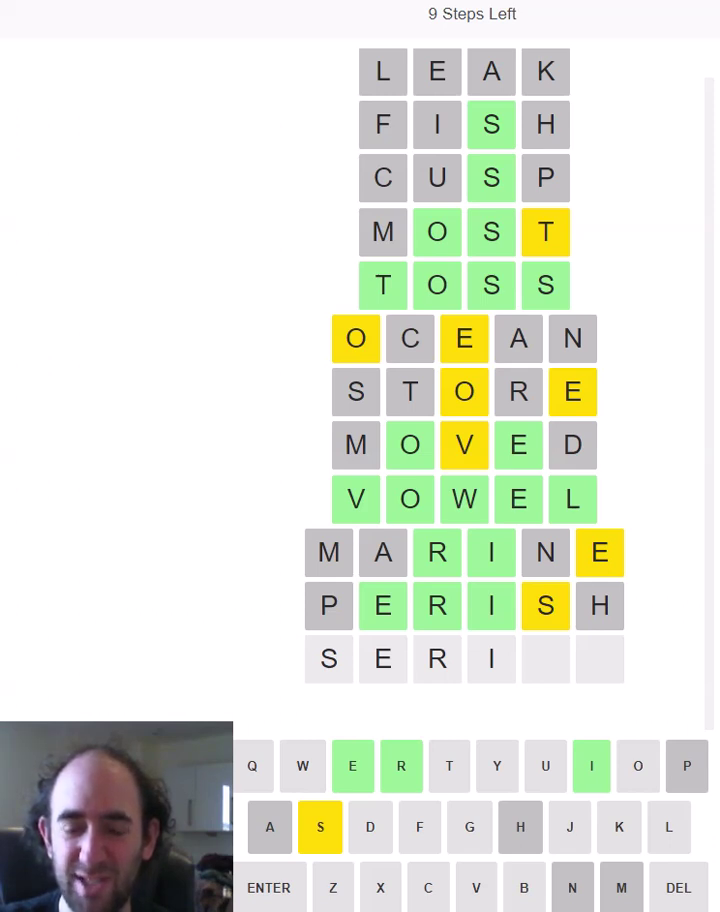
pyautogui.write('ES')
pyautogui.press('Return')
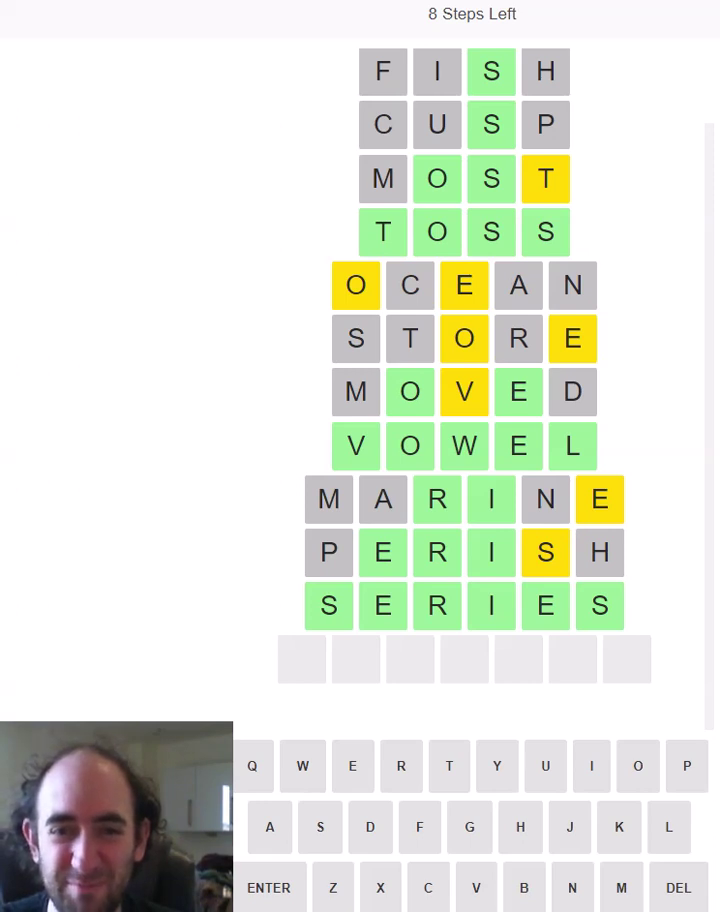
pyautogui.write('PLAS')
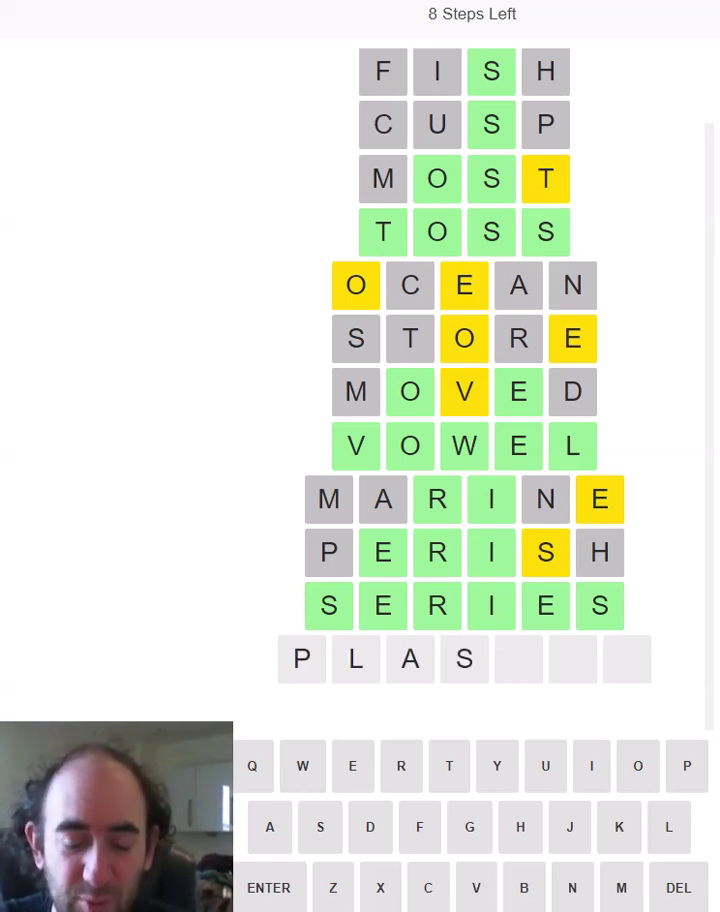
pyautogui.write('TIC')
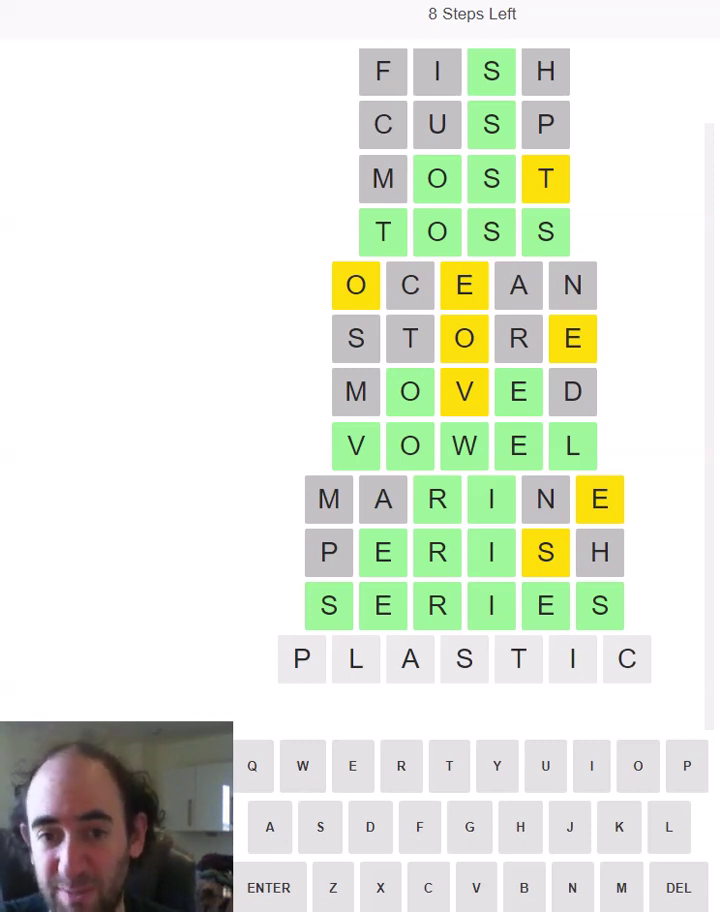
# Submit the seven-letter guesses PLASTIC and CAPTURE
pyautogui.press('Return')
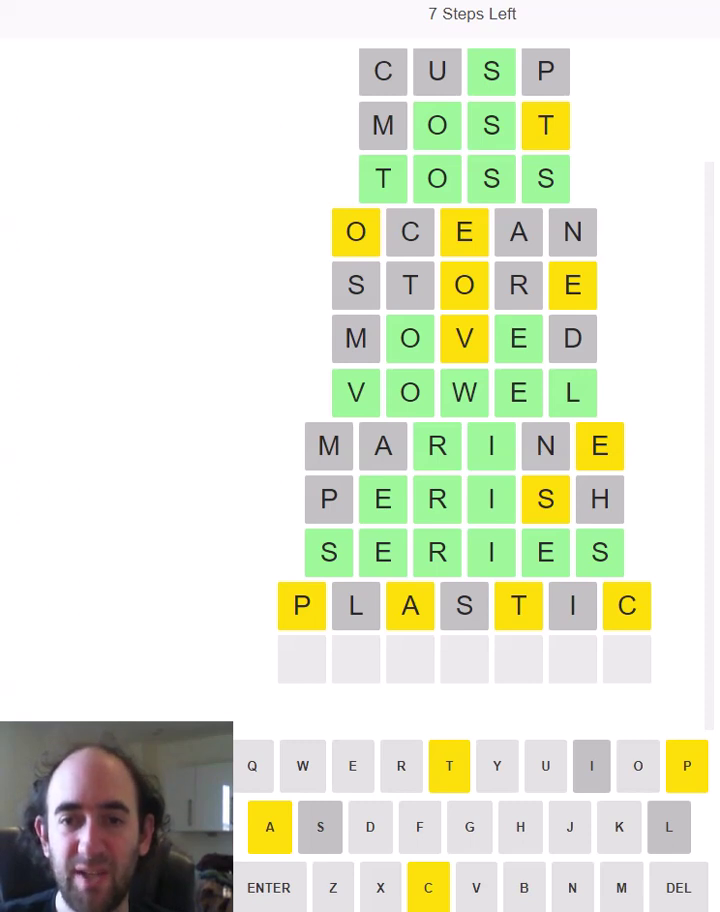
pyautogui.write('ca')
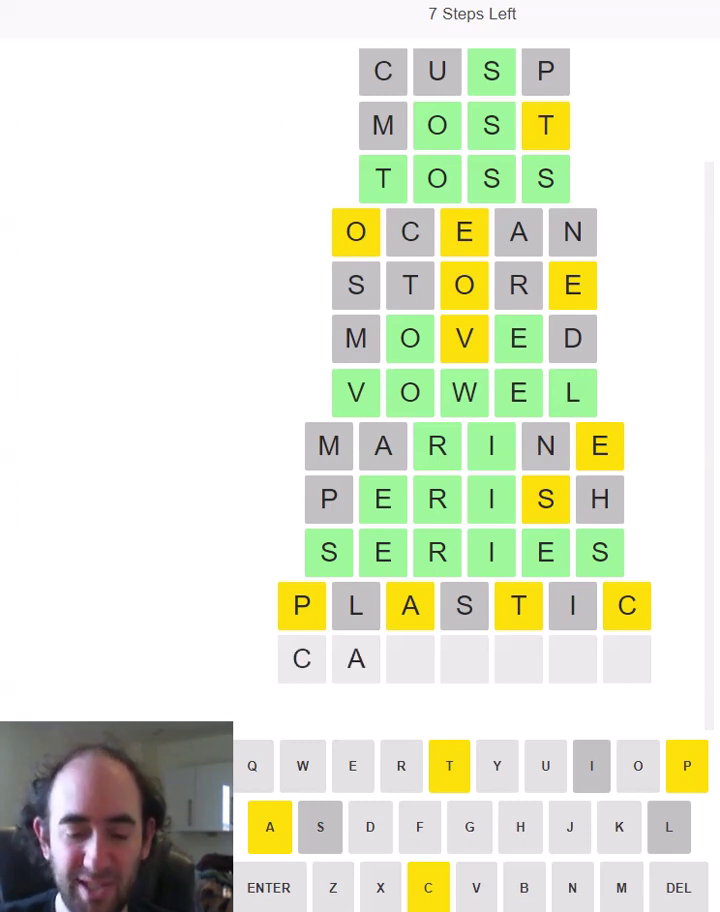
pyautogui.write('re')
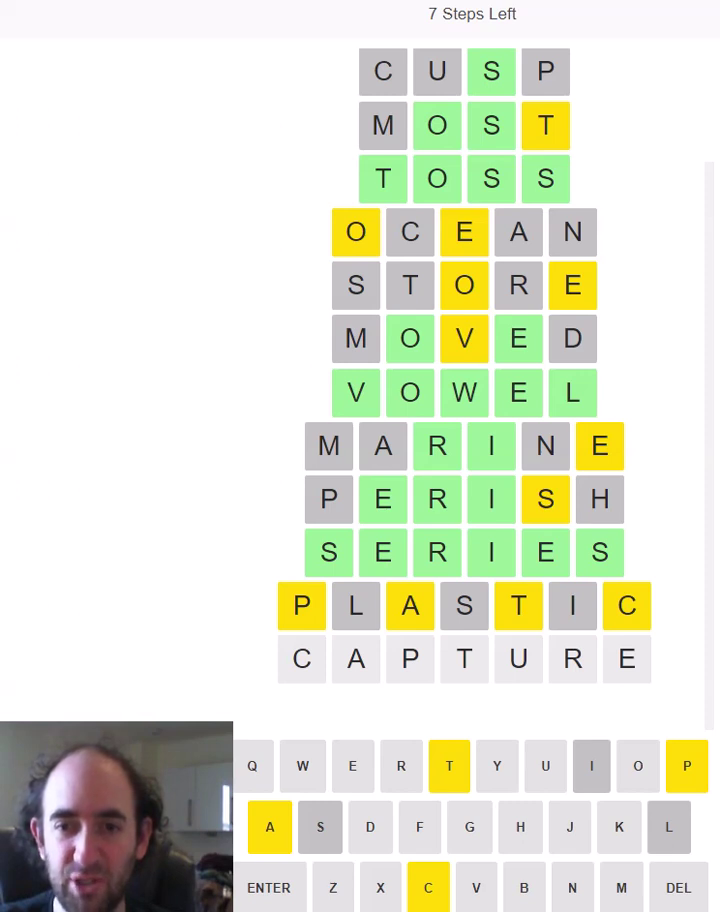
pyautogui.press('Return')
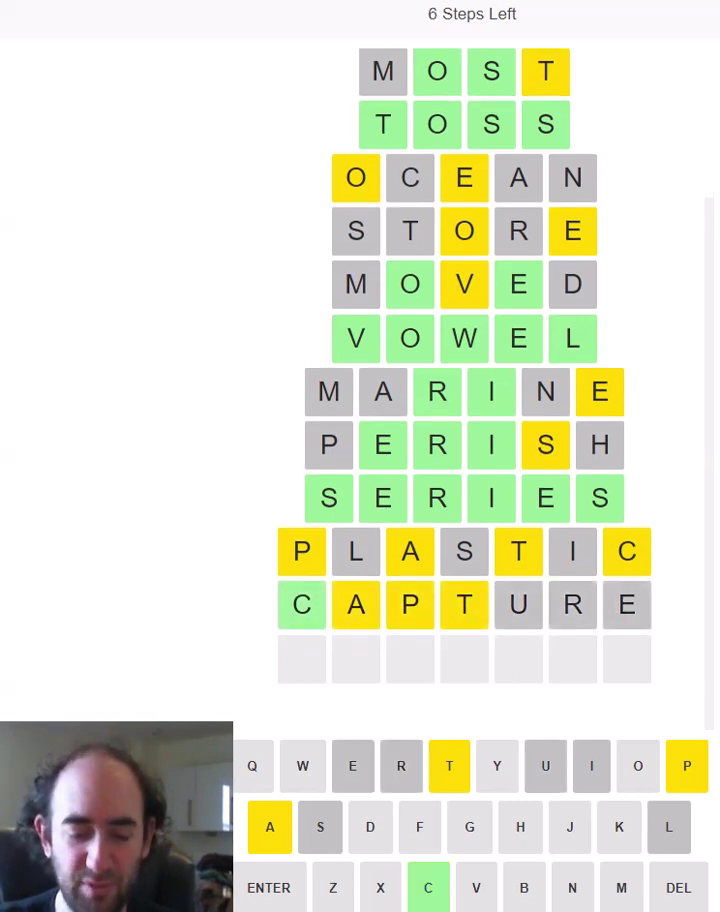
pyautogui.write('c')
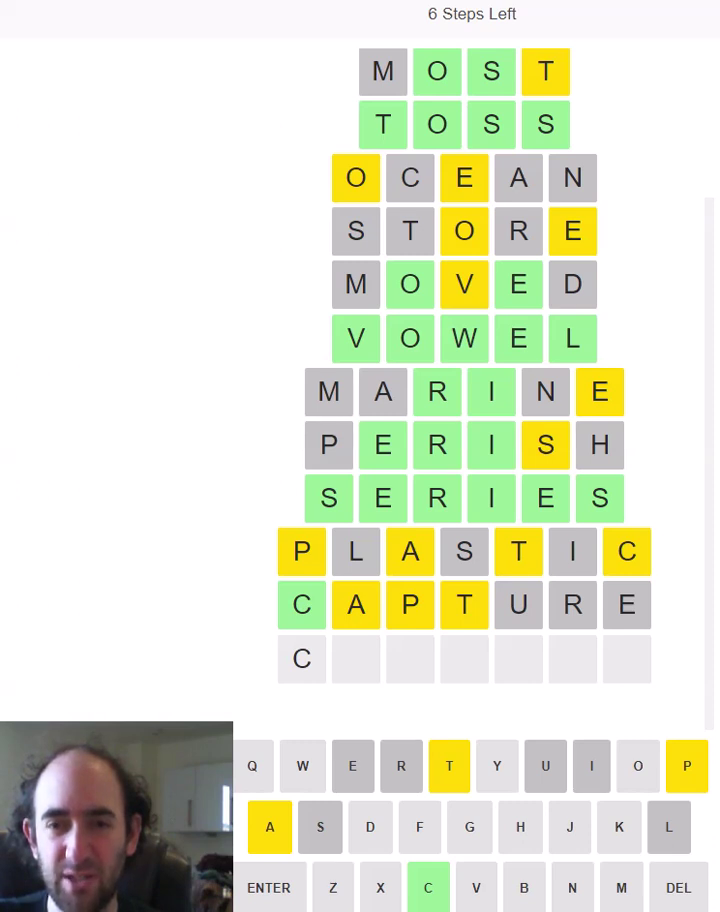
pyautogui.write('O')
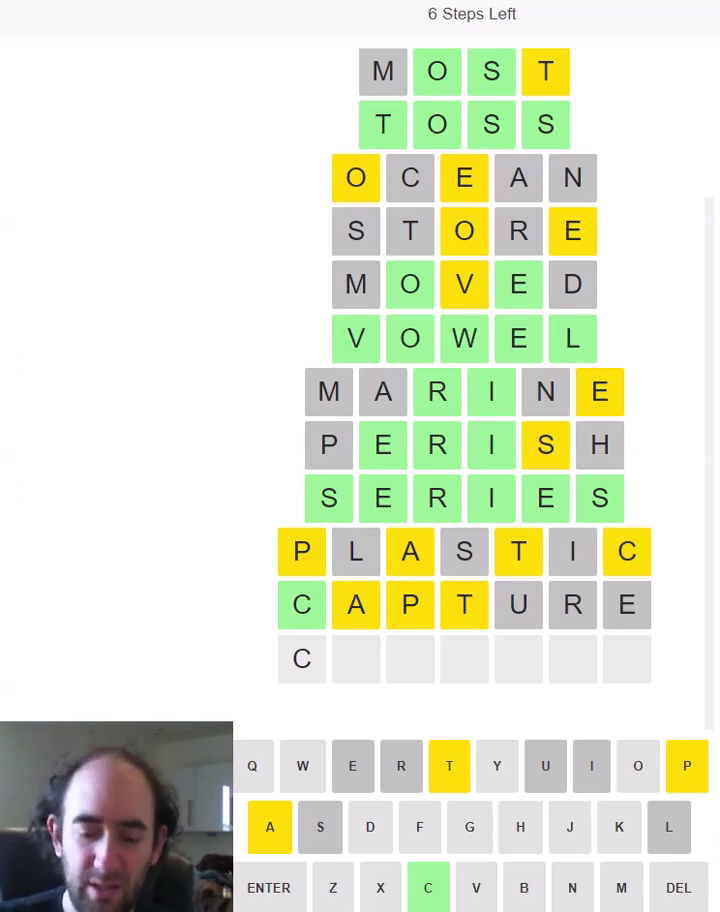
pyautogui.write('MPACT')
# Submit COMPACT as the final guess, turning the seven-letter row green
pyautogui.press('Return')
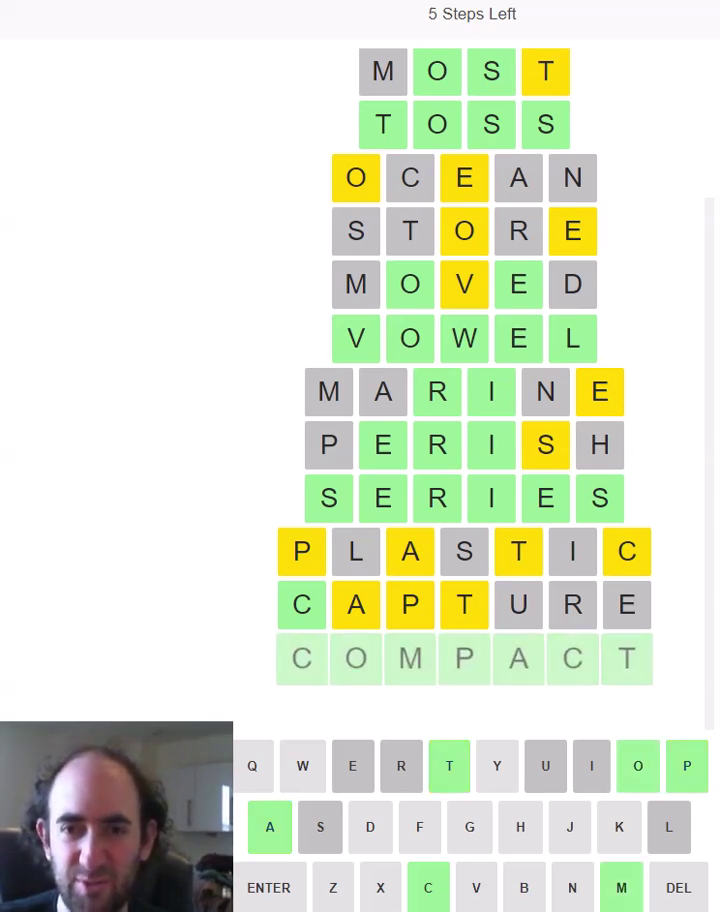